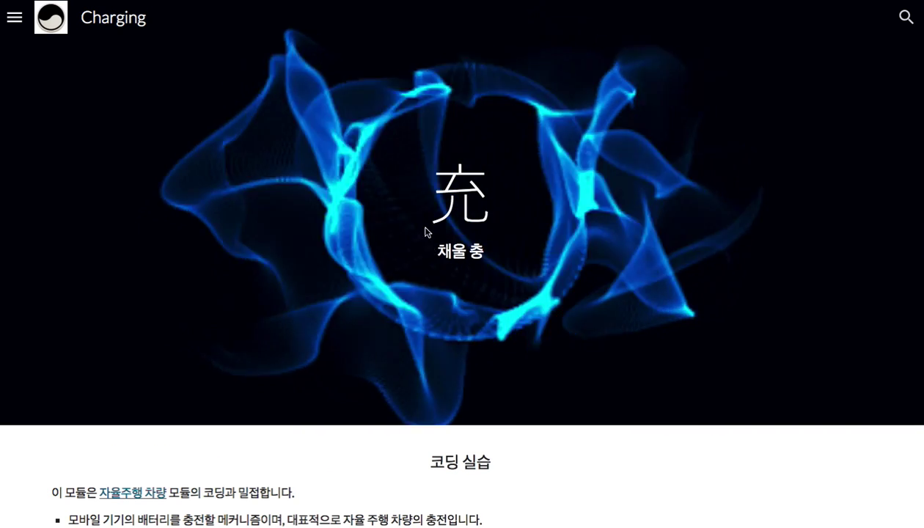
Look through the Charging page's sections on mobile charging, reed turbines and solar roads.
{"action": "scroll", "coordinate": [425, 232], "scroll_direction": "down", "scroll_amount": 6}
{"action": "scroll", "coordinate": [425, 228], "scroll_direction": "down", "scroll_amount": 3}
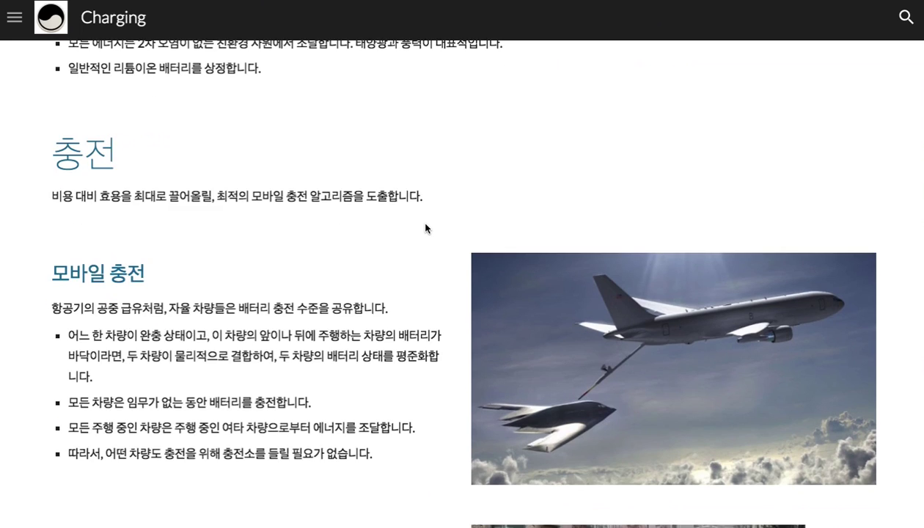
{"action": "scroll", "coordinate": [425, 228], "scroll_direction": "down", "scroll_amount": 6}
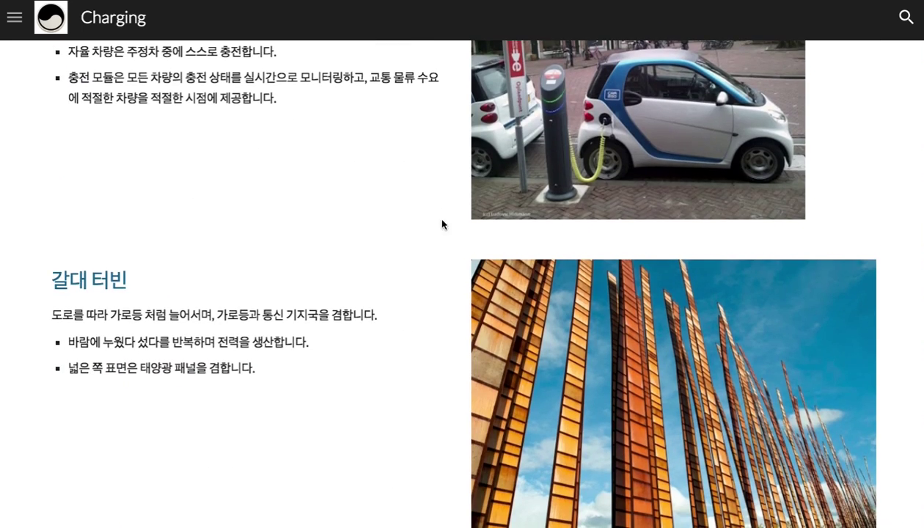
{"action": "scroll", "coordinate": [645, 141], "scroll_direction": "down", "scroll_amount": 5}
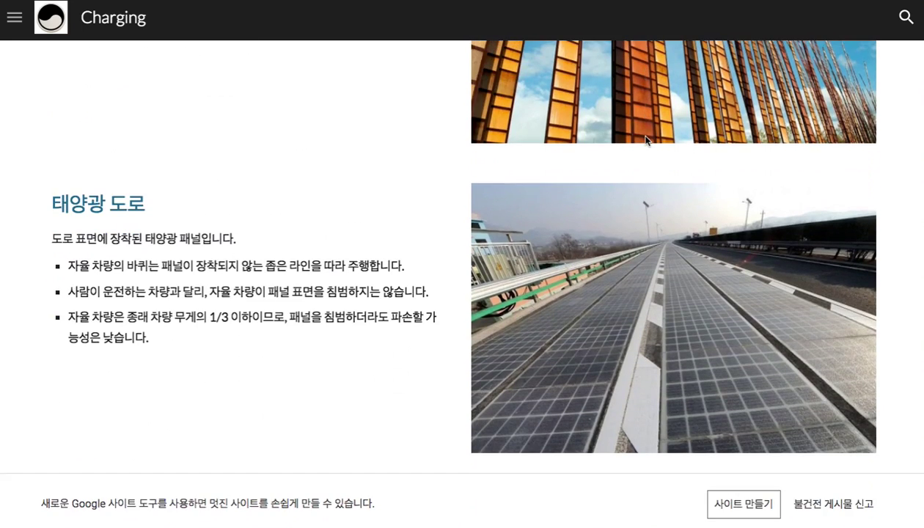
{"action": "scroll", "coordinate": [705, 272], "scroll_direction": "up", "scroll_amount": 3}
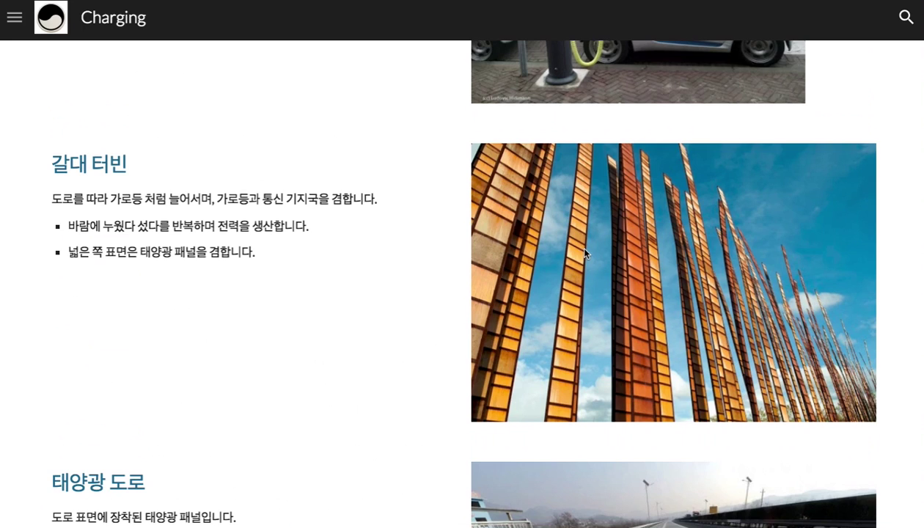
{"action": "scroll", "coordinate": [582, 252], "scroll_direction": "up", "scroll_amount": 3}
{"action": "scroll", "coordinate": [581, 252], "scroll_direction": "up", "scroll_amount": 5}
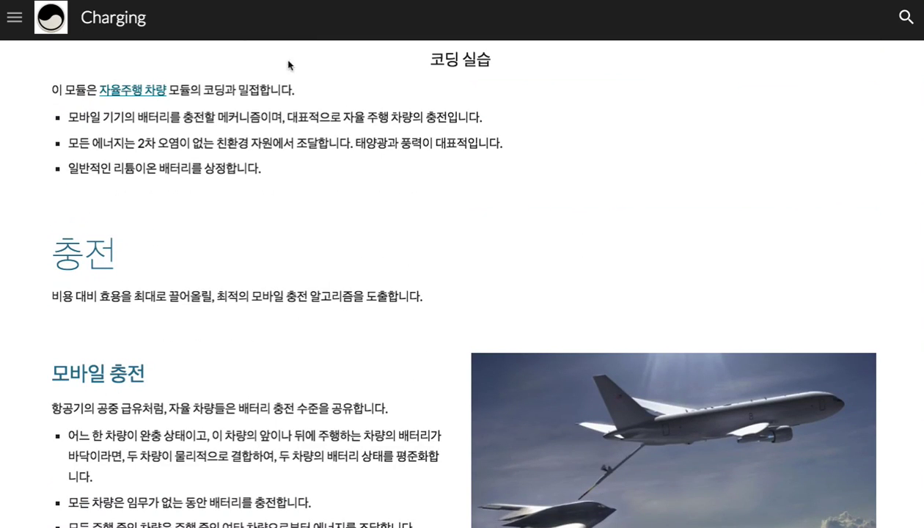
Check the Charging site's menu entries and close the page to return to the spreadsheet.
{"action": "key", "text": "super+w"}
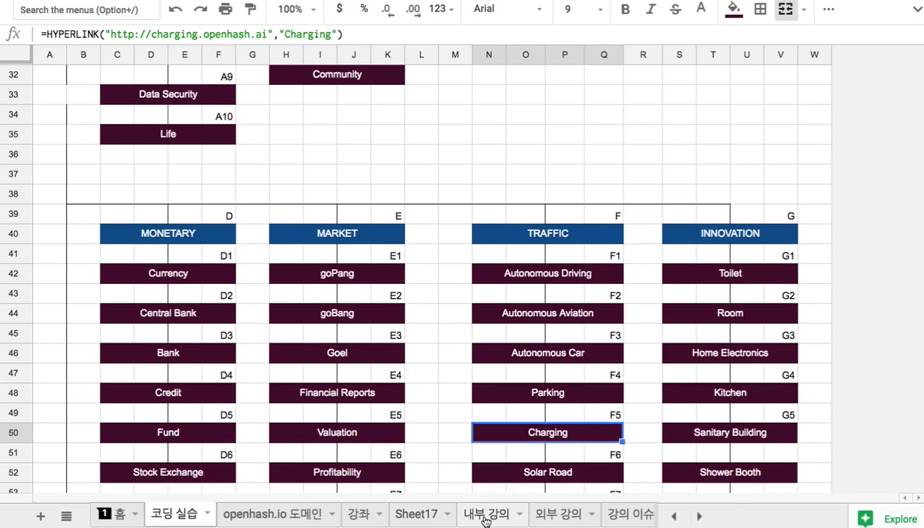
{"action": "key", "text": "super+shift+t"}
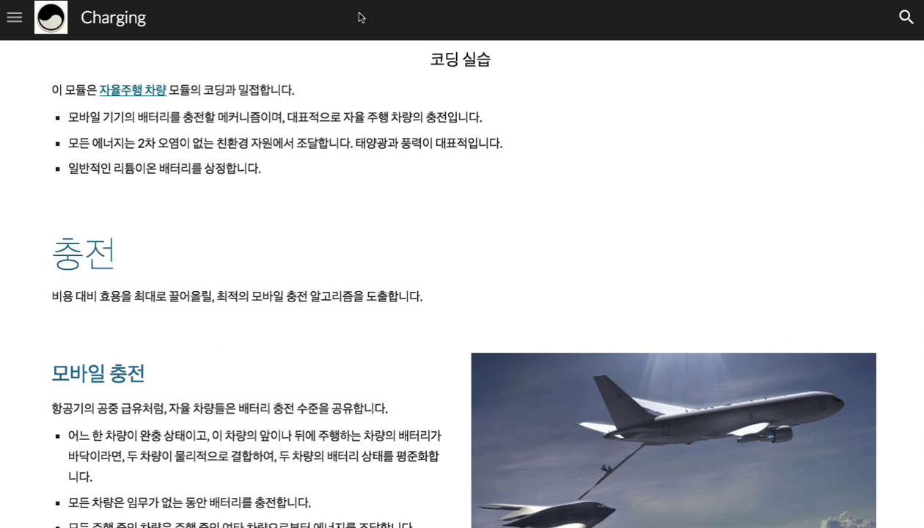
{"action": "left_click", "coordinate": [14, 16]}
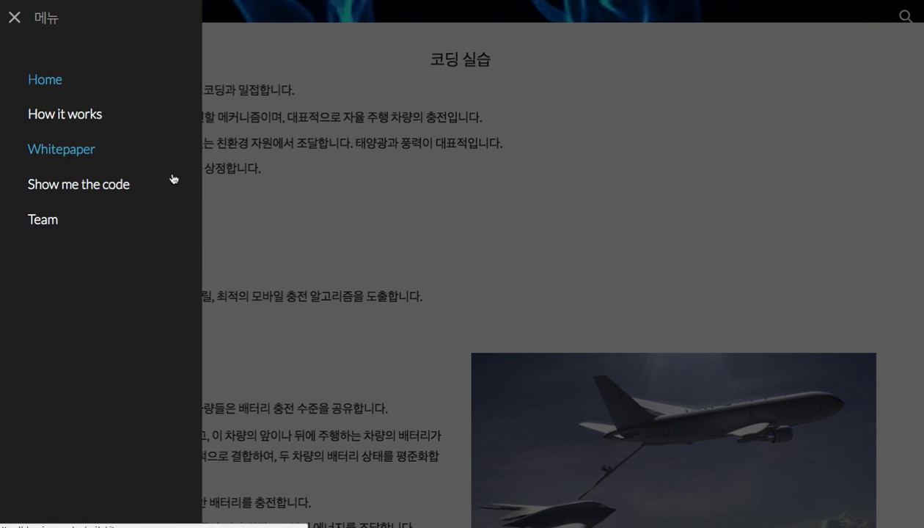
{"action": "left_click", "coordinate": [357, 238]}
{"action": "key", "text": "super+w"}
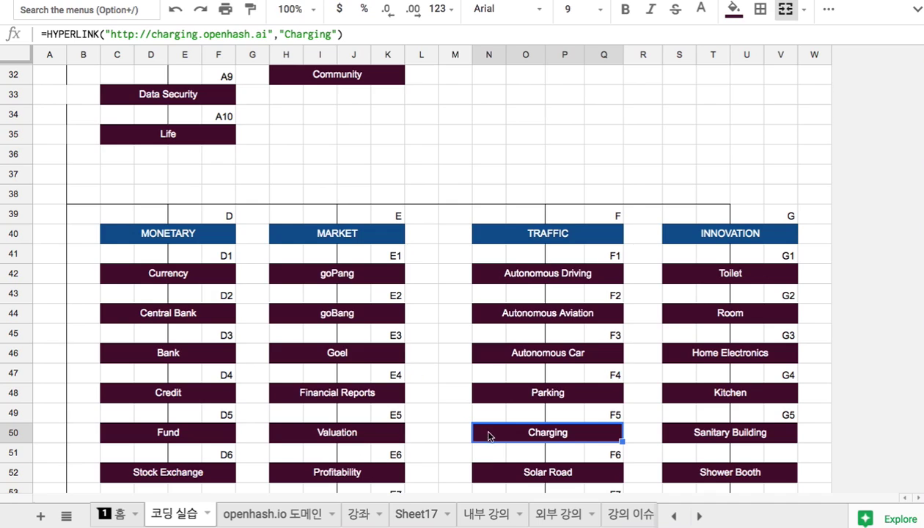
Enter the title "자율 충전" in the blue merged header cell in row 2 of Sheet17.
{"action": "left_click", "coordinate": [418, 514]}
{"action": "double_click", "coordinate": [411, 132]}
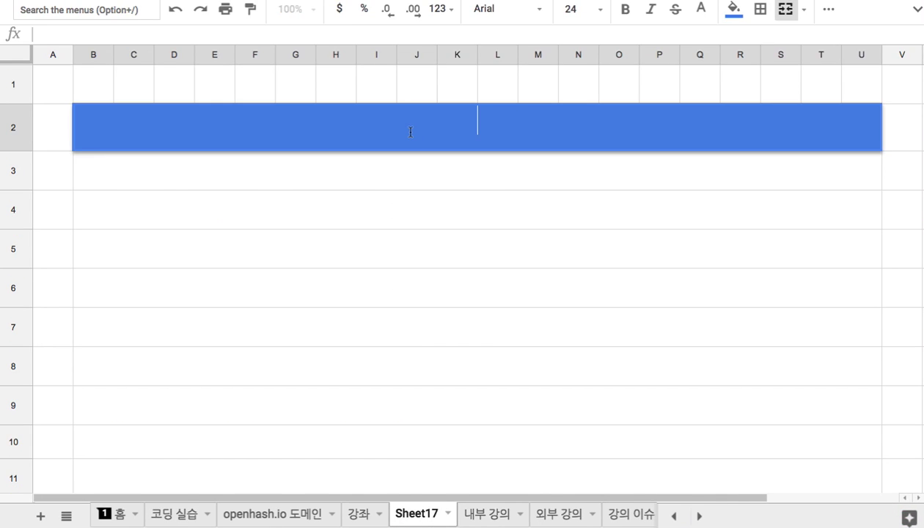
{"action": "type", "text": "wkd"}
{"action": "key", "text": "BackSpace"}
{"action": "key", "text": "BackSpace"}
{"action": "key", "text": "BackSpace"}
{"action": "type", "text": "며"}
{"action": "key", "text": "BackSpace"}
{"action": "key", "text": "BackSpace"}
{"action": "type", "text": "자유ㄹ 충전"}
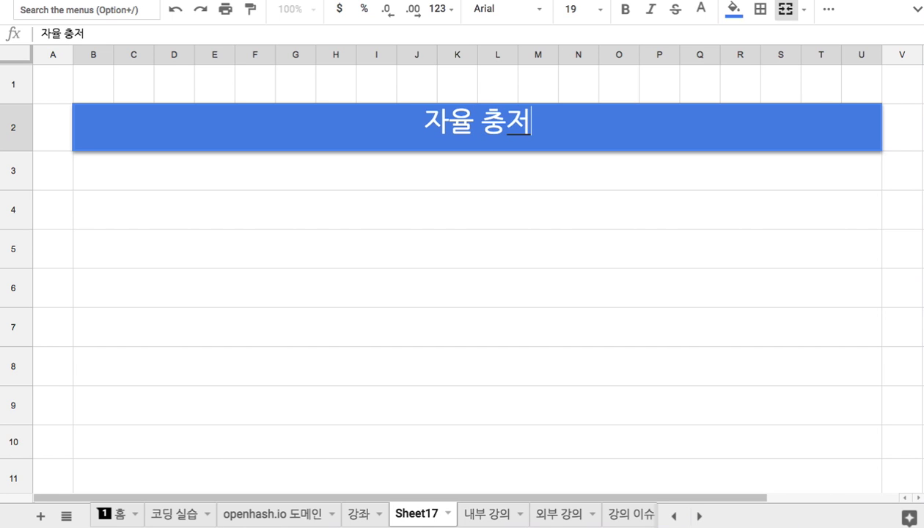
Enter "1. 충전이 필요한 기기가 스스로 충전" in the merged cell of row 3.
{"action": "left_click", "coordinate": [331, 183]}
{"action": "type", "text": "1"}
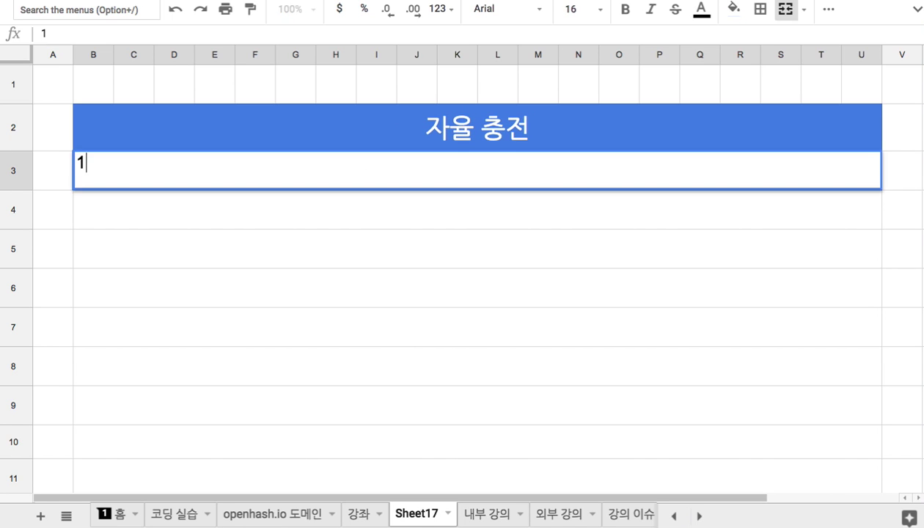
{"action": "type", "text": ". 충전이 필"}
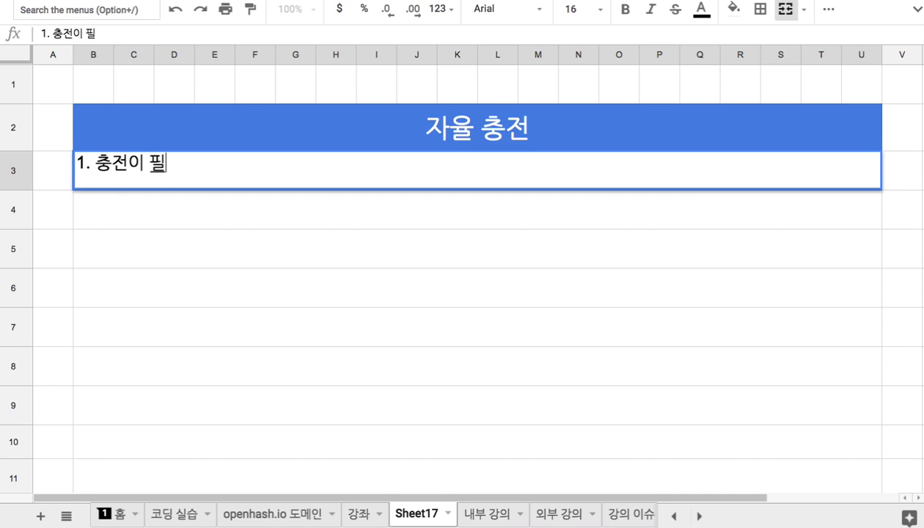
{"action": "type", "text": "요한 기긱가 스"}
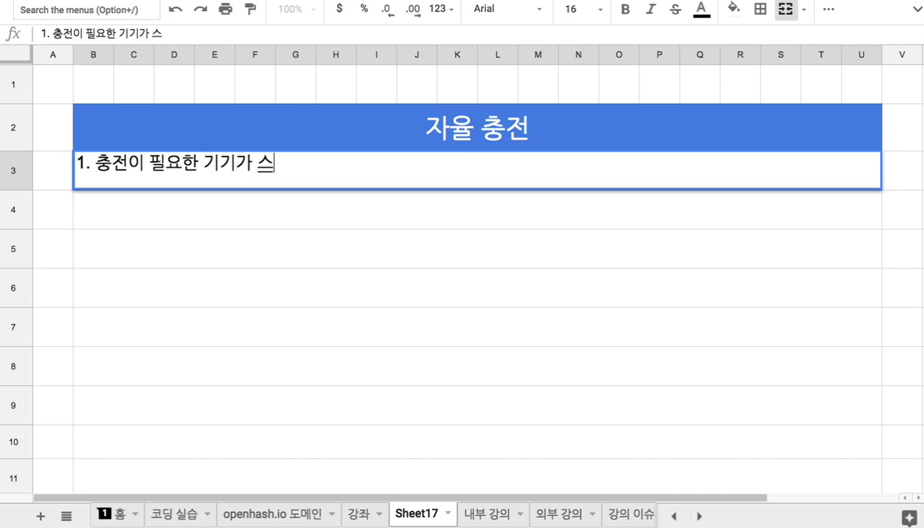
{"action": "type", "text": "스로 충전"}
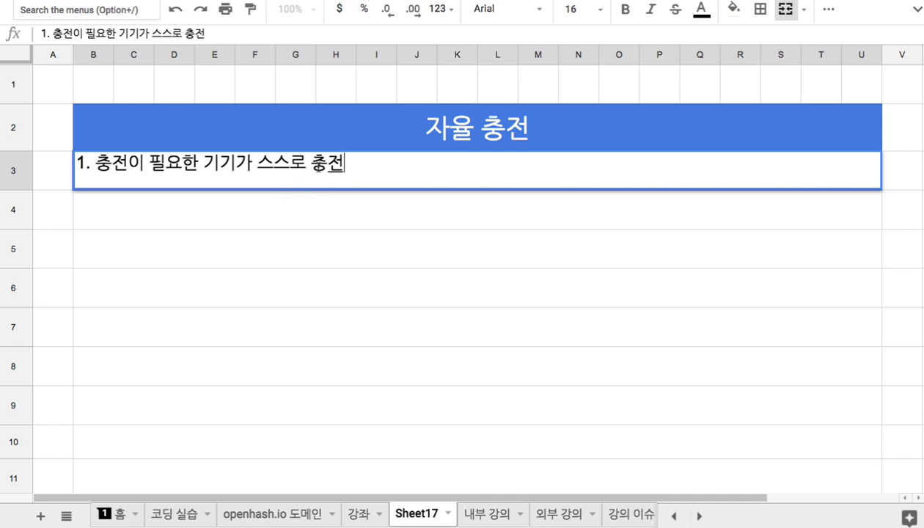
{"action": "left_click", "coordinate": [283, 209]}
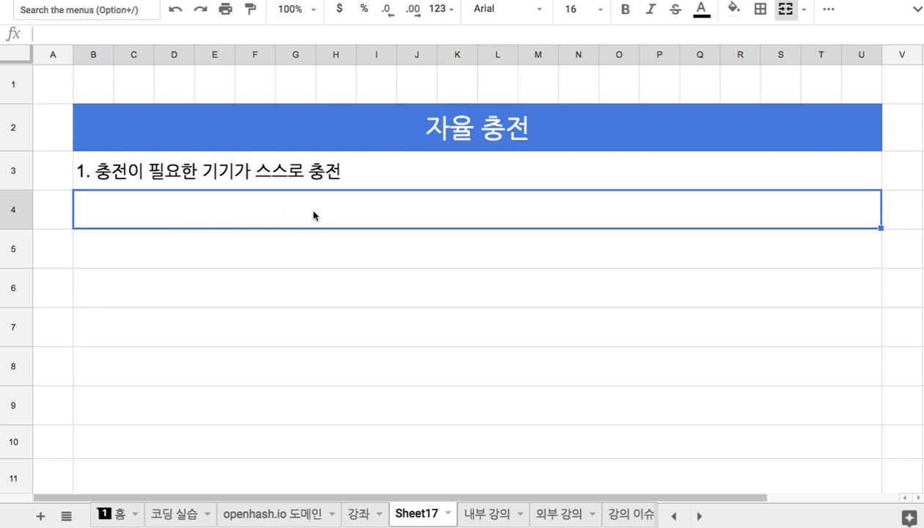
{"action": "type", "text": "2."}
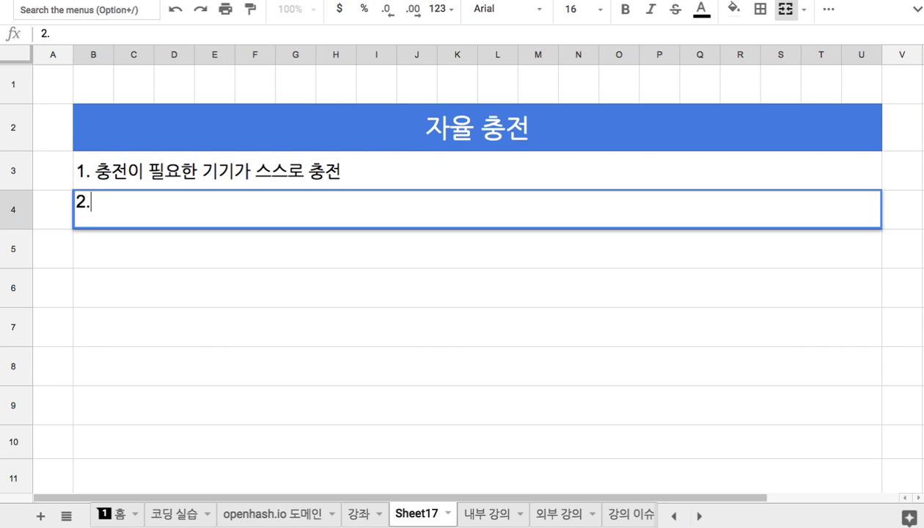
{"action": "key", "text": "BackSpace"}
{"action": "key", "text": "BackSpace"}
{"action": "key", "text": "BackSpace"}
Enter "1) 스마트폰: 충전 필요 시, 충전기와 스마트폰 간의 소통으로 충전기가 스마트폰으로 이동하여 충전" in row 4.
{"action": "type", "text": "1) 스마트폰"}
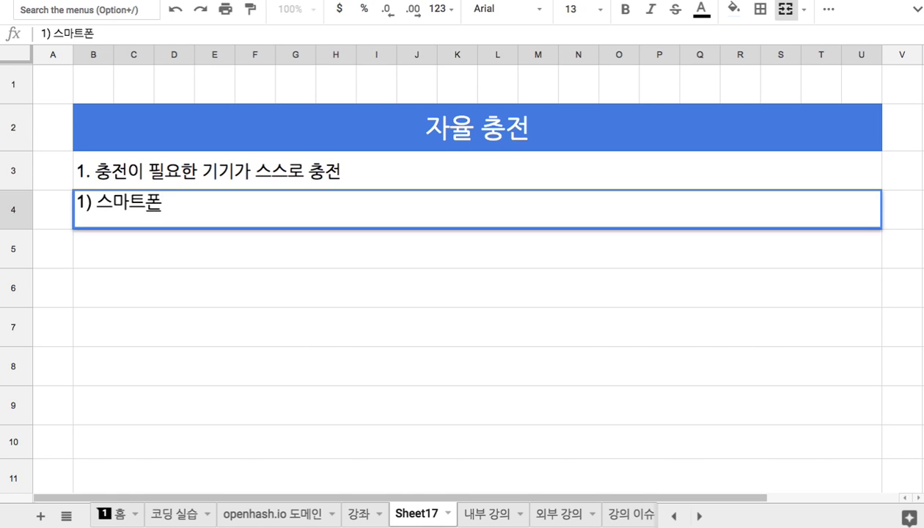
{"action": "type", "text": ": 충전 필요 시, 충거"}
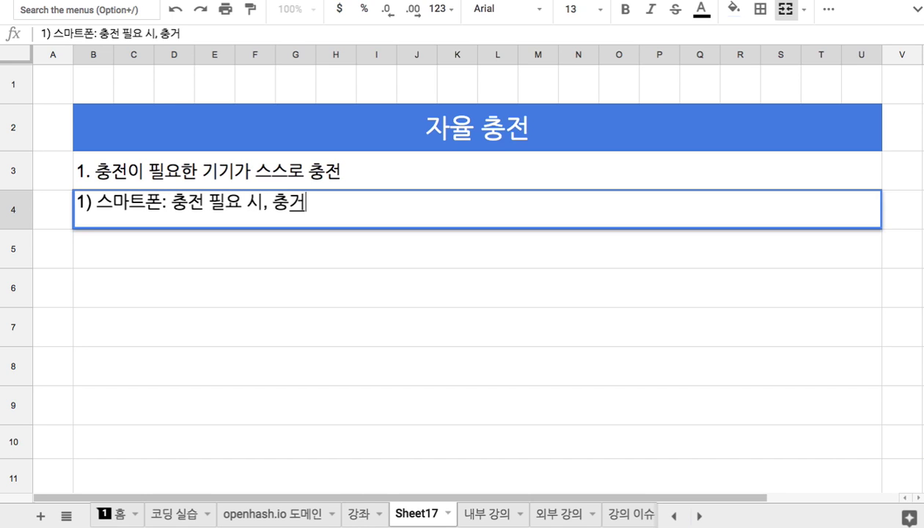
{"action": "key", "text": "BackSpace"}
{"action": "type", "text": "전기와"}
{"action": "type", "text": " 스마트"}
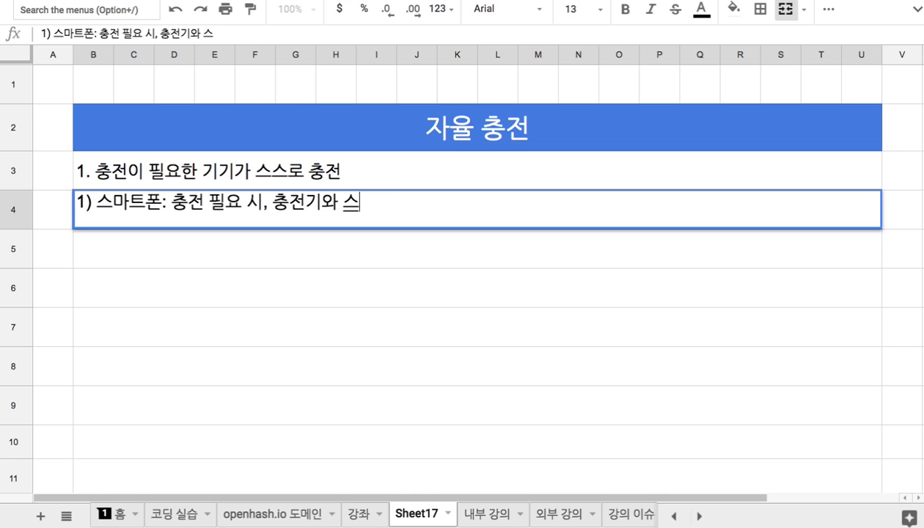
{"action": "type", "text": "폰 간의 "}
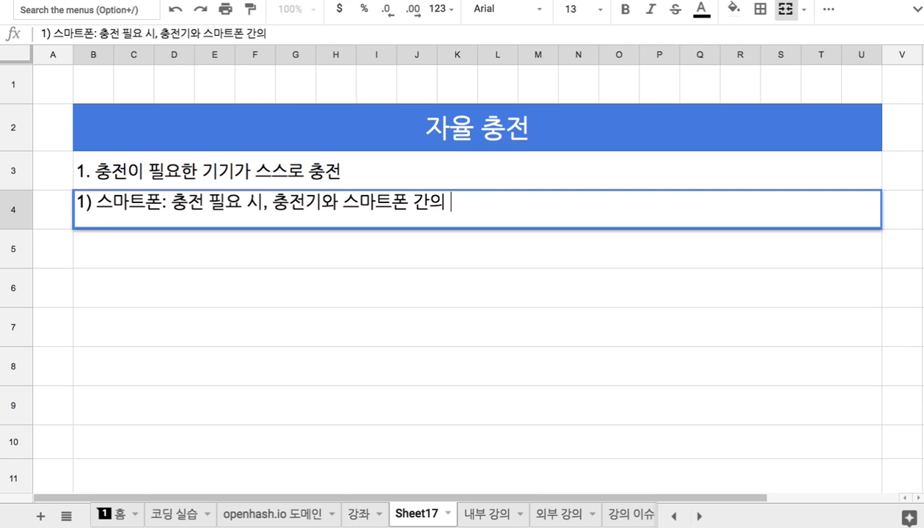
{"action": "type", "text": "소통으로"}
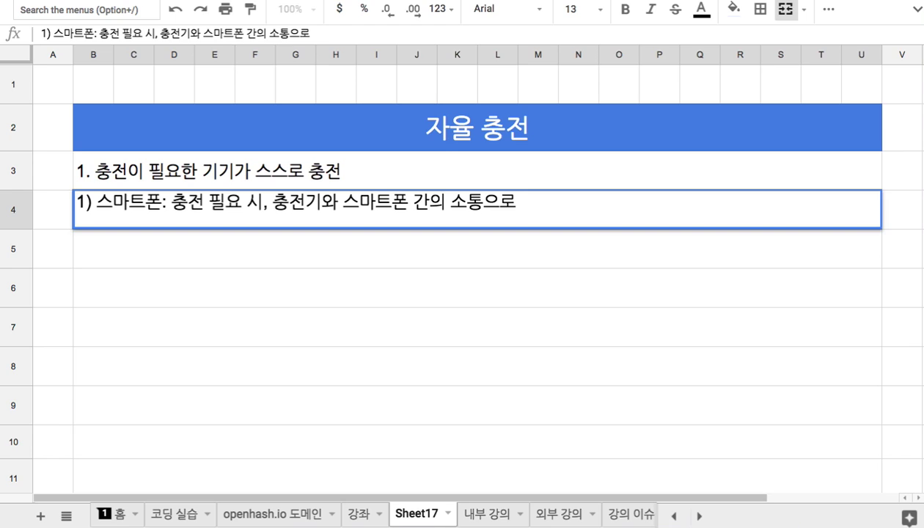
{"action": "type", "text": " 충전기"}
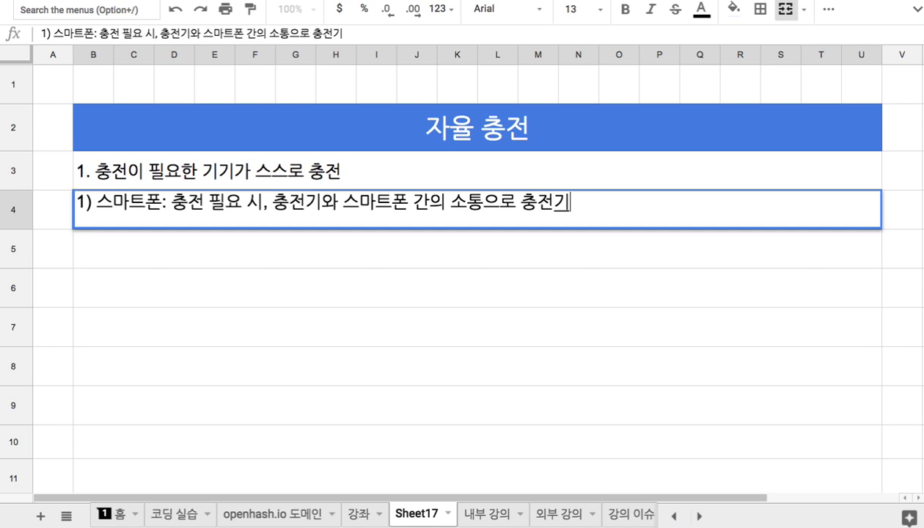
{"action": "type", "text": "가 스마트폰"}
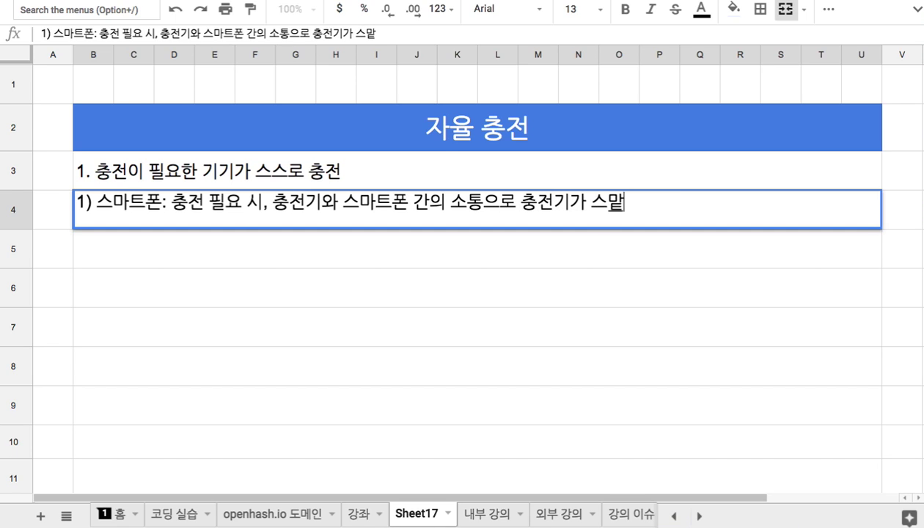
{"action": "type", "text": "으로 이동하여"}
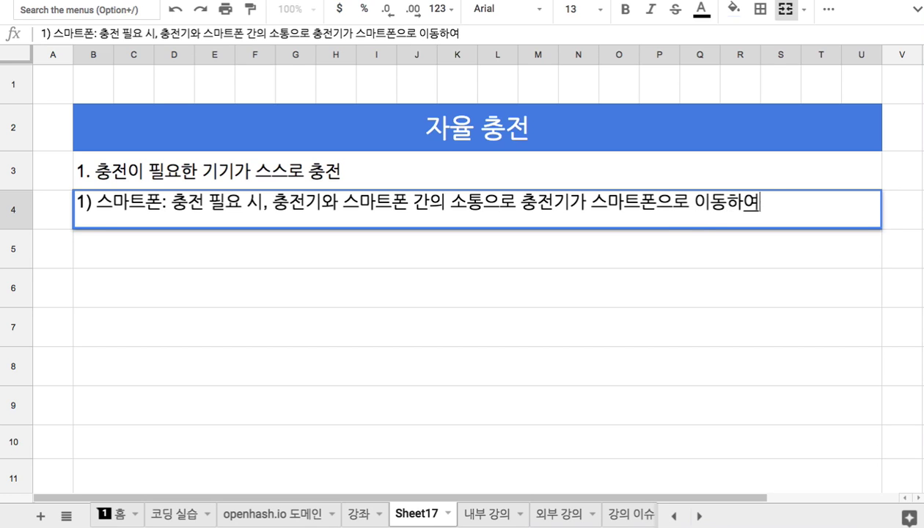
{"action": "type", "text": " 충전"}
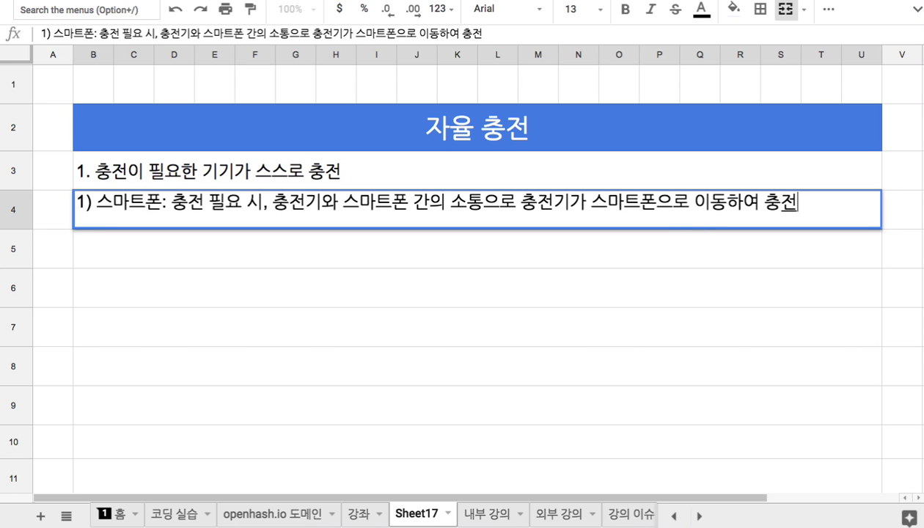
{"action": "left_click", "coordinate": [53, 209]}
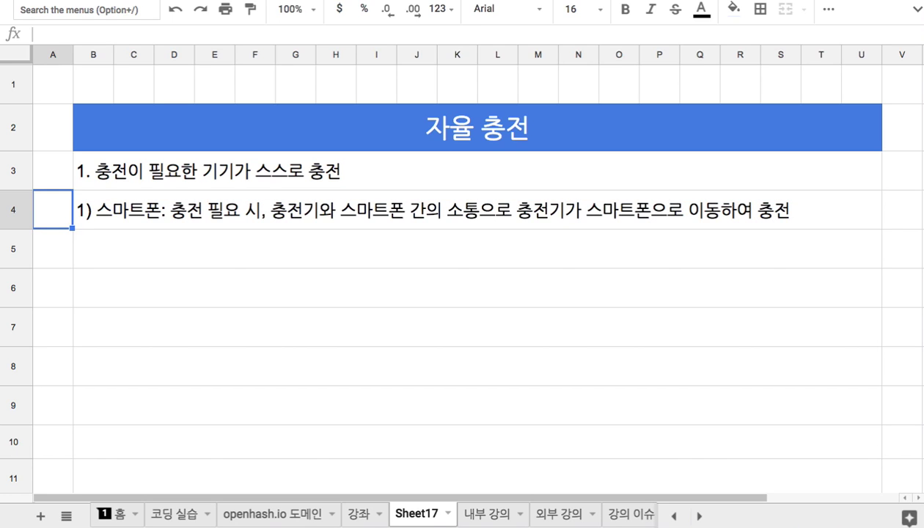
Highlight the phrase "충전기와 스마트폰 간의 소통으로" within the row 4 text.
{"action": "double_click", "coordinate": [248, 209]}
{"action": "left_click_drag", "start_coordinate": [273, 201], "coordinate": [513, 205]}
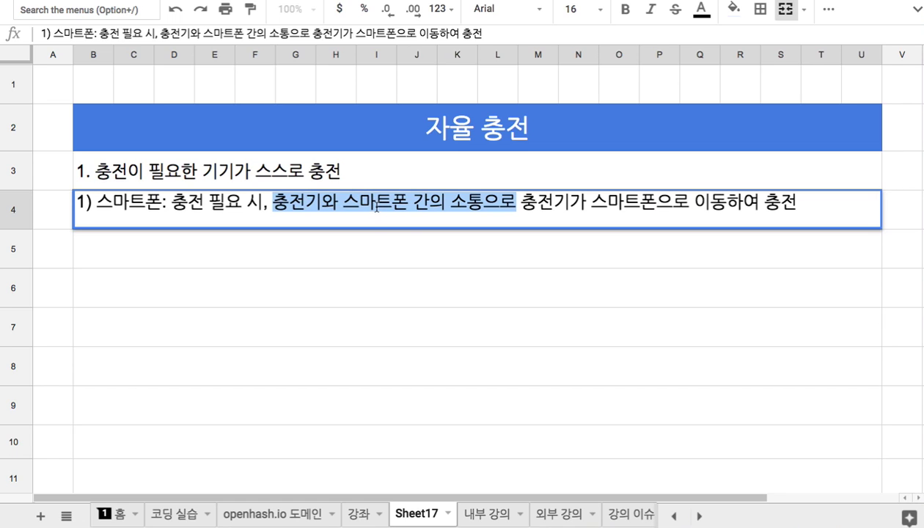
Enter "2) 차량: 차량 스스로 이동하여, 충전기에서 충전" in the merged cell of row 5.
{"action": "left_click", "coordinate": [402, 252]}
{"action": "type", "text": "2"}
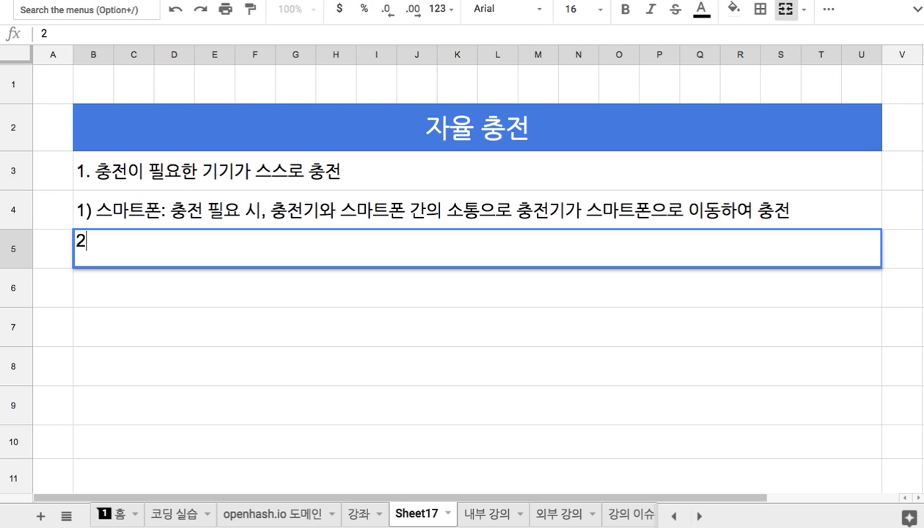
{"action": "type", "text": ") 차량: "}
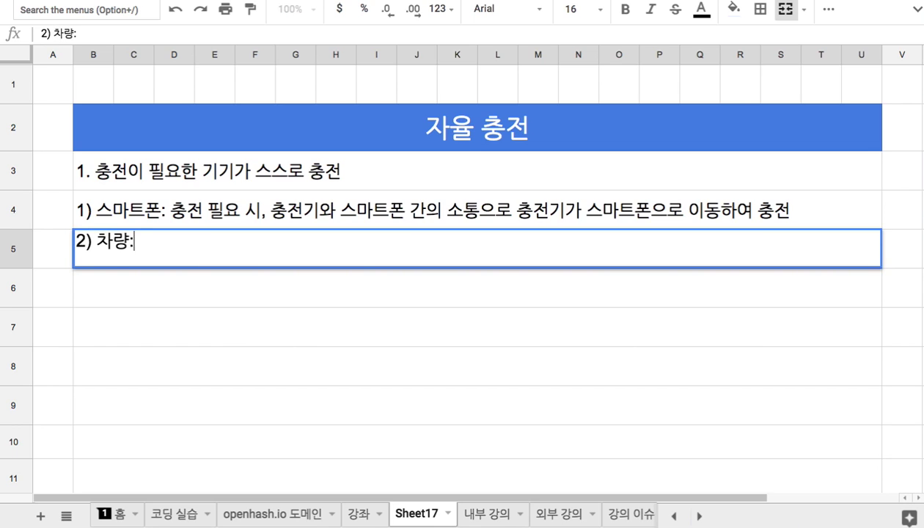
{"action": "type", "text": "차량 스스로 이동하여, 충전"}
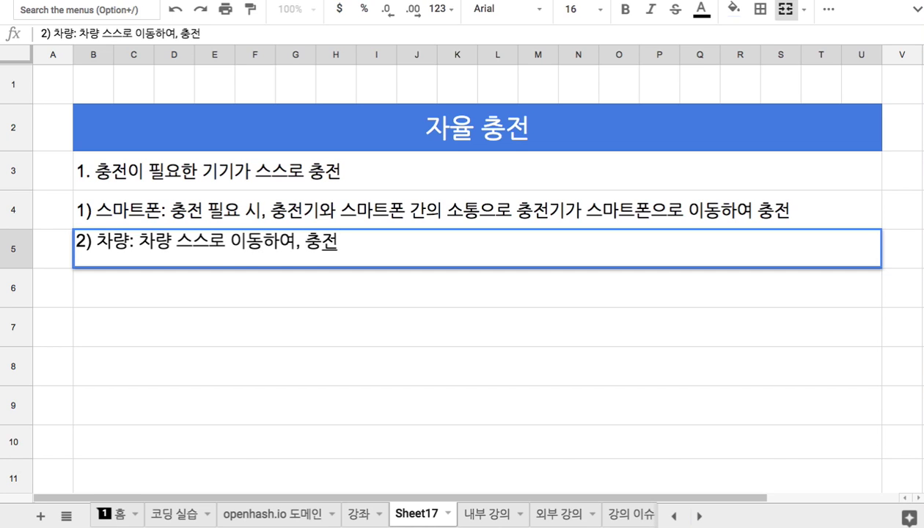
{"action": "type", "text": "기에서 충전"}
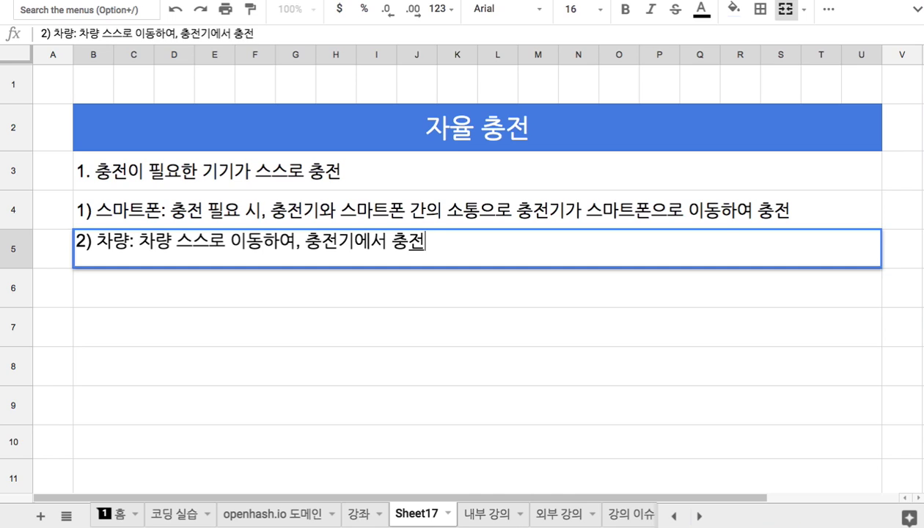
{"action": "left_click", "coordinate": [360, 281]}
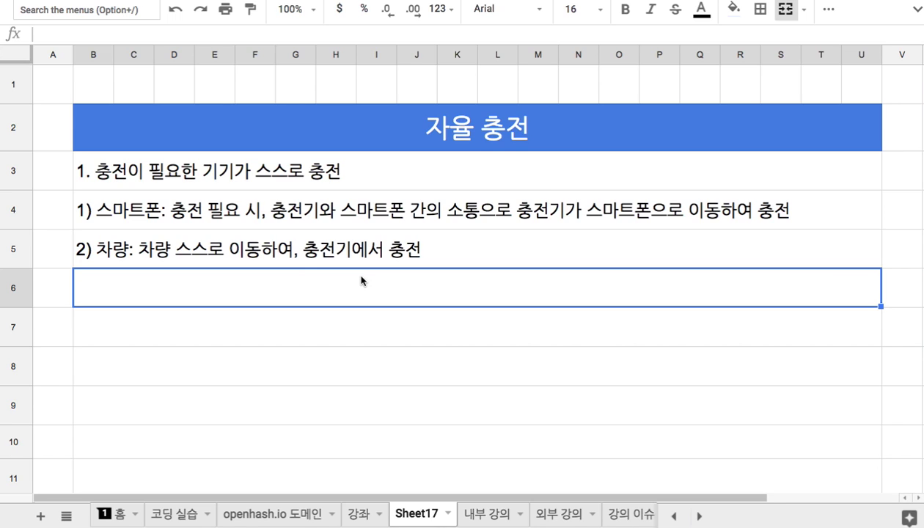
{"action": "type", "text": "3)"}
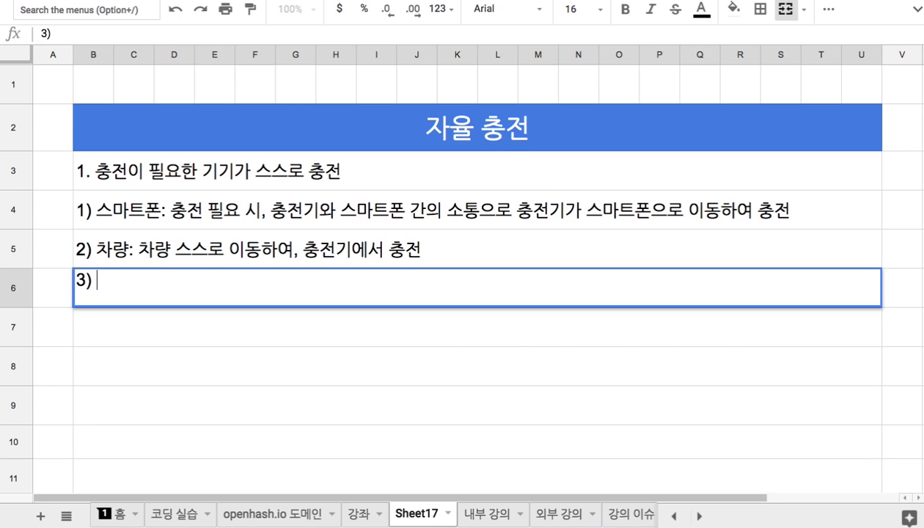
{"action": "key", "text": "BackSpace"}
{"action": "key", "text": "BackSpace"}
Enter "2. 상용보다 기술 테스트 목적의 충전 기술" in the merged cell of row 6.
{"action": "type", "text": "2. "}
{"action": "type", "text": "상용보다 기"}
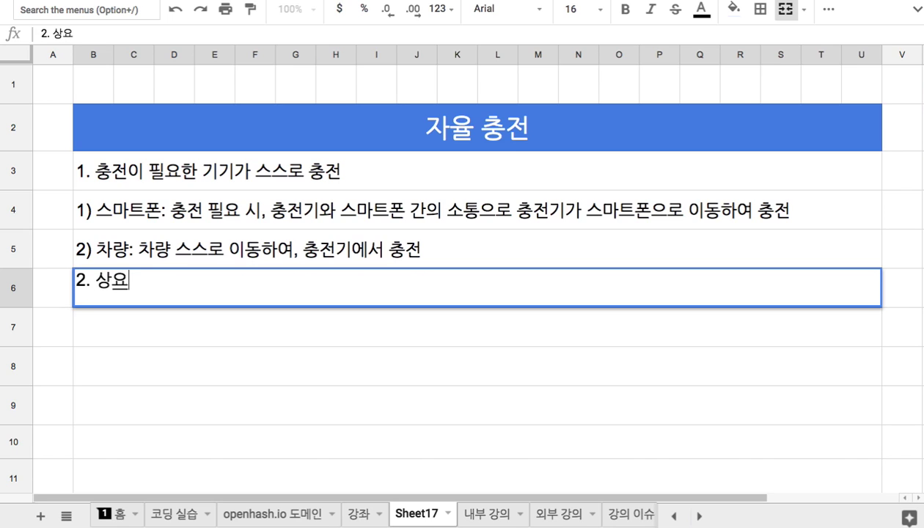
{"action": "type", "text": "술테스트 목저적의"}
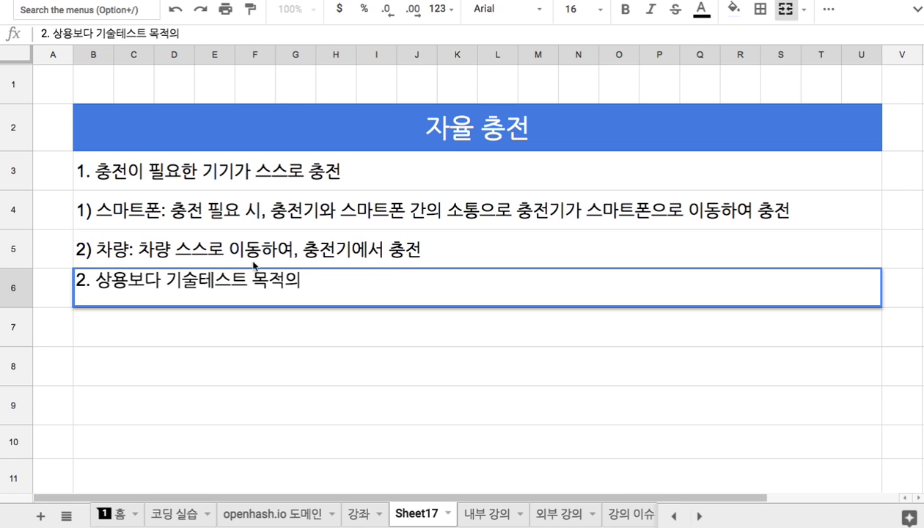
{"action": "left_click", "coordinate": [192, 277]}
{"action": "left_click", "coordinate": [343, 276]}
{"action": "type", "text": "ㅊ충전 기술"}
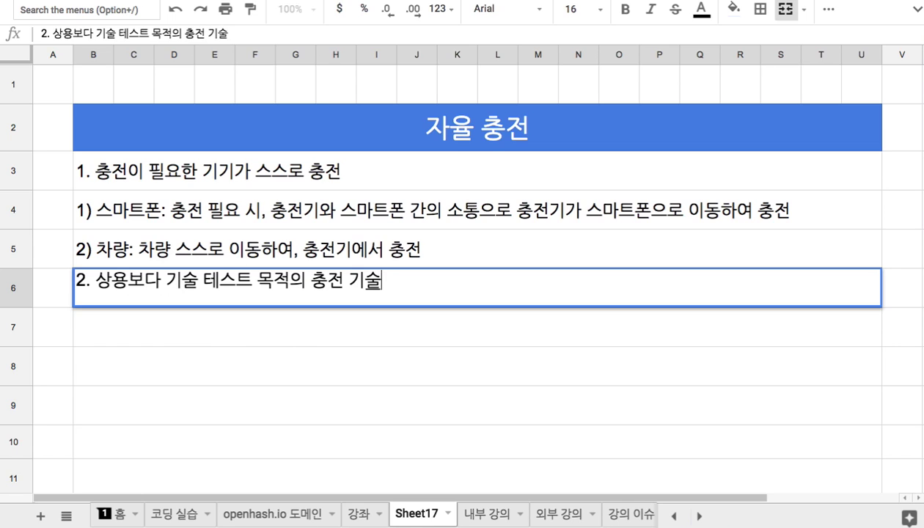
{"action": "key", "text": "Return"}
Enter "1) 주행 중에 충전" in the merged cell of row 7.
{"action": "type", "text": "1)"}
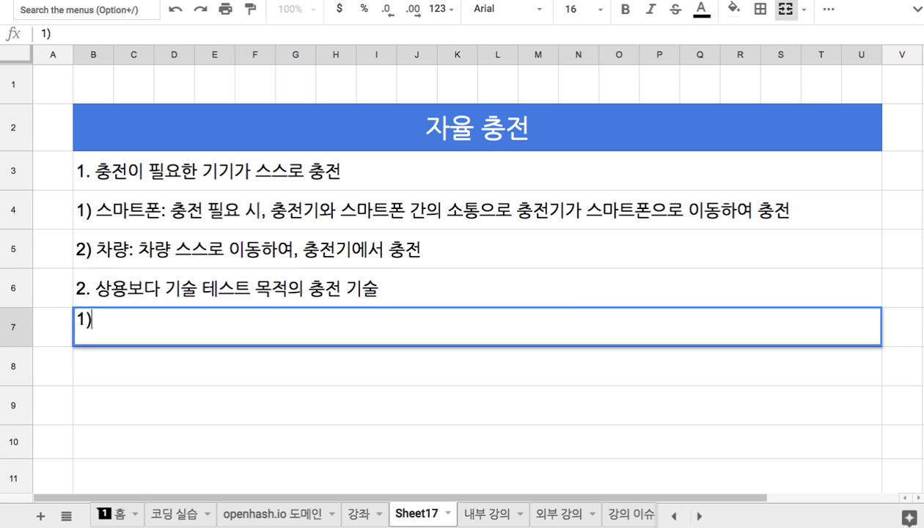
{"action": "type", "text": " 주행 중에 충전"}
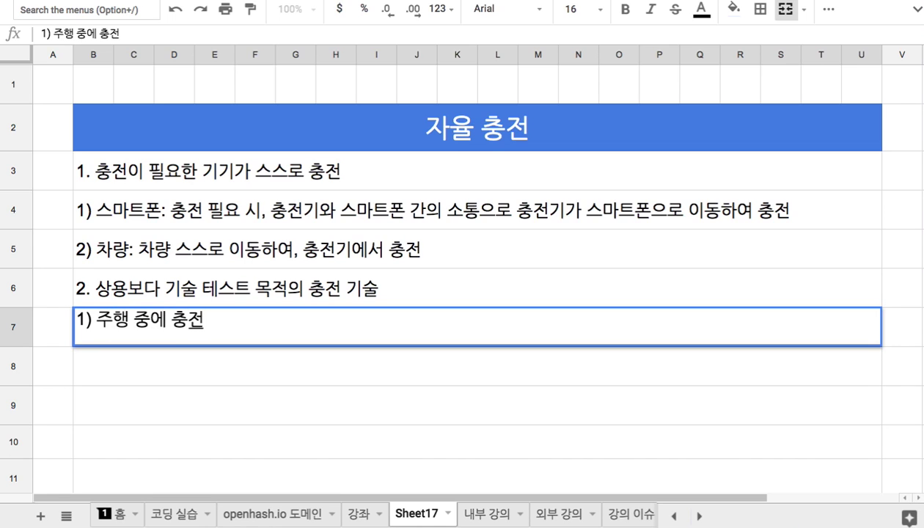
{"action": "key", "text": "Return"}
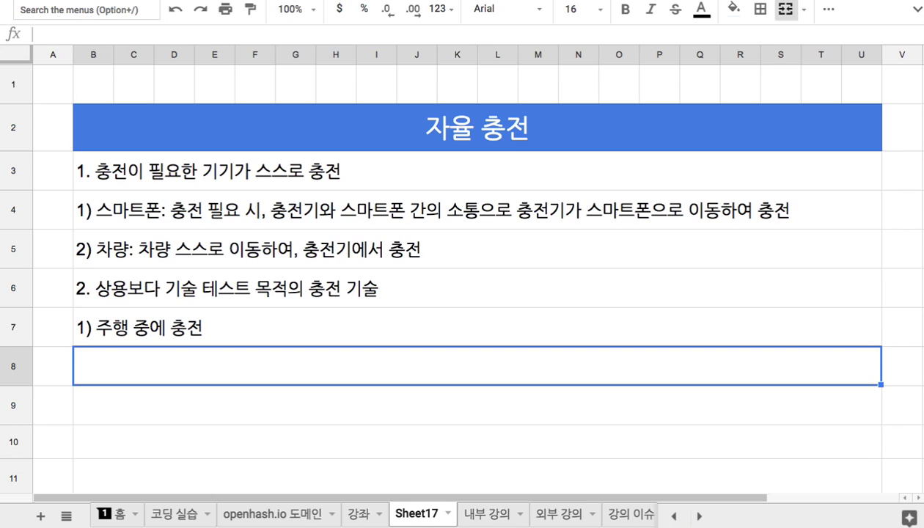
Write "2) 차량과 차량이 주행 중에 연결해서, 충전 수준을 평준화" in the merged cell of row 8.
{"action": "type", "text": "2) ㅎ"}
{"action": "key", "text": "BackSpace"}
{"action": "type", "text": "차량과 차량"}
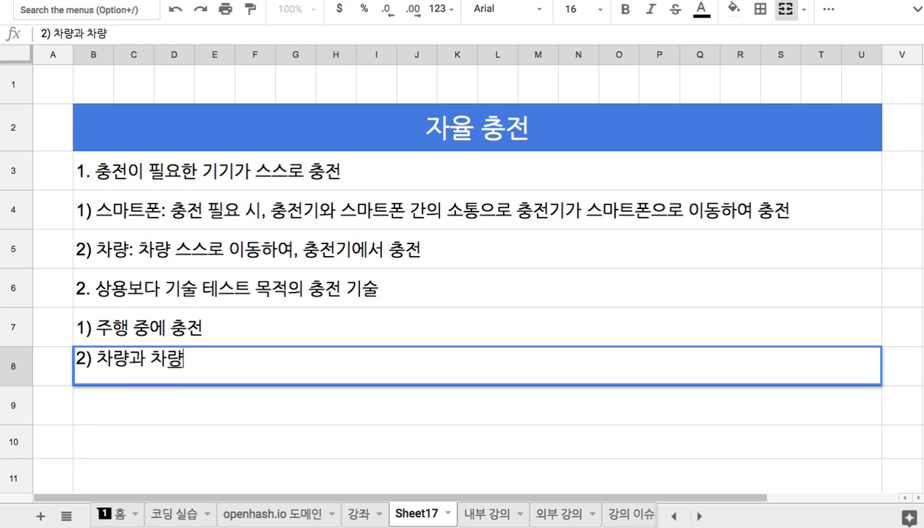
{"action": "type", "text": "이 주행 중에 "}
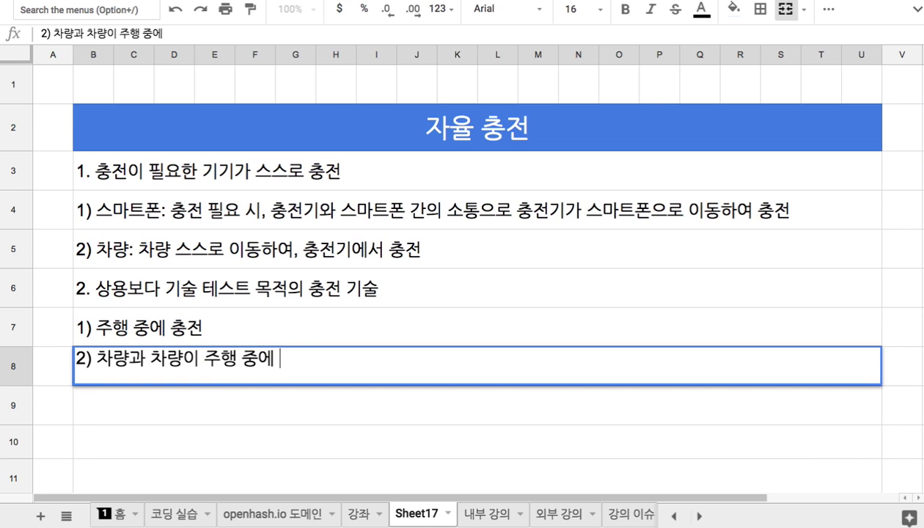
{"action": "type", "text": "연결해서,"}
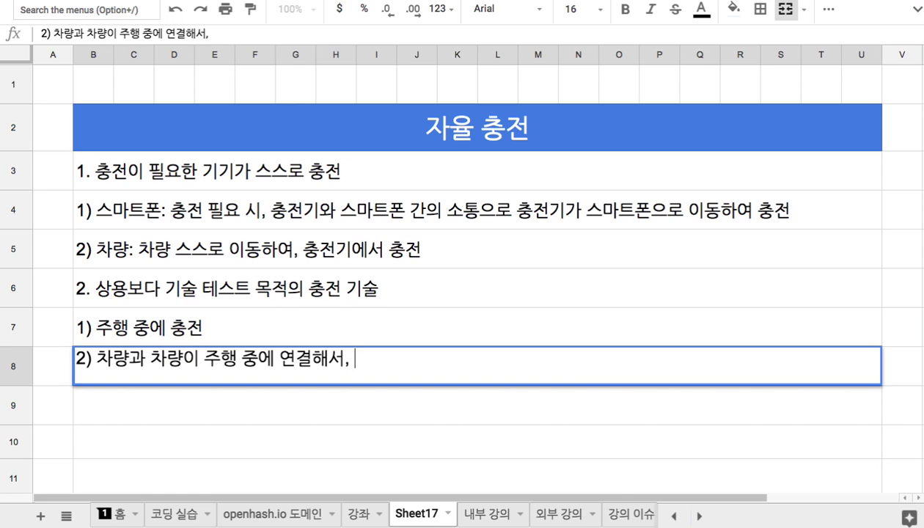
{"action": "type", "text": "충전 숯"}
{"action": "type", "text": "준을 평준화"}
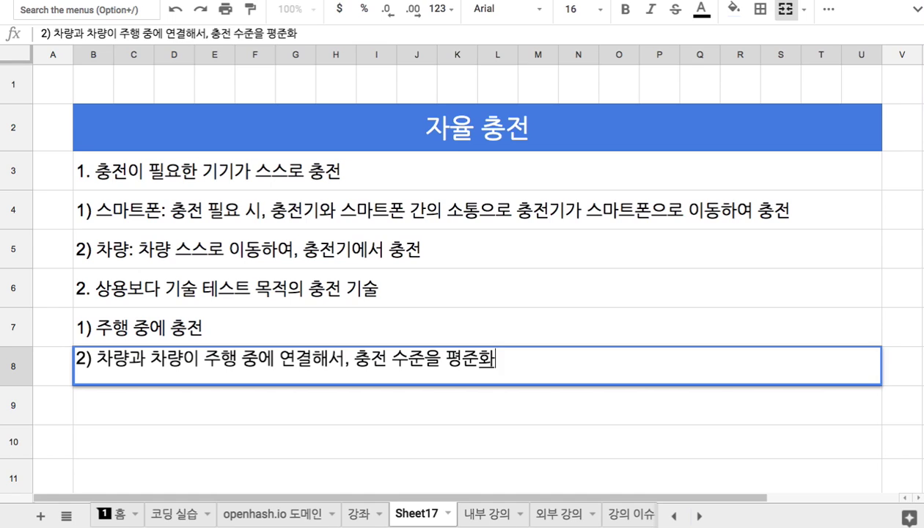
Highlight the phrase "과 차량이 주행 중에" within the row 8 text.
{"action": "left_click_drag", "start_coordinate": [130, 359], "coordinate": [285, 364]}
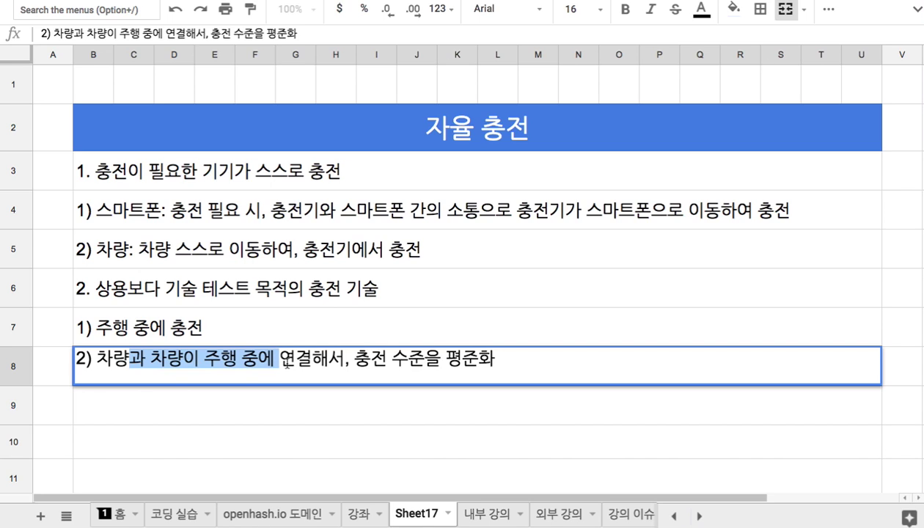
{"action": "left_click", "coordinate": [204, 336]}
{"action": "left_click", "coordinate": [220, 367]}
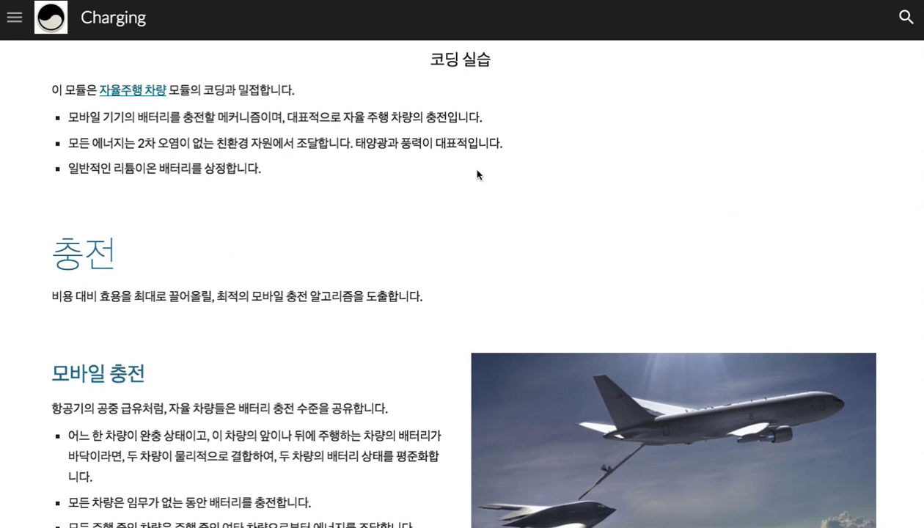
Switch to the Charging page, review it down to the 갈대 터빈 section, check the site navigation, and return to Sheet17.
{"action": "left_click", "coordinate": [435, 1]}
{"action": "scroll", "coordinate": [447, 179], "scroll_direction": "down", "scroll_amount": 9}
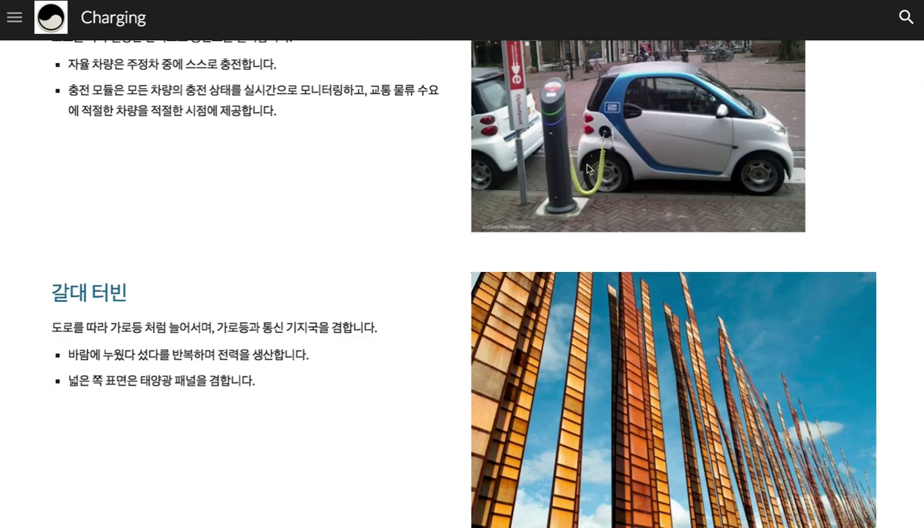
{"action": "left_click", "coordinate": [15, 16]}
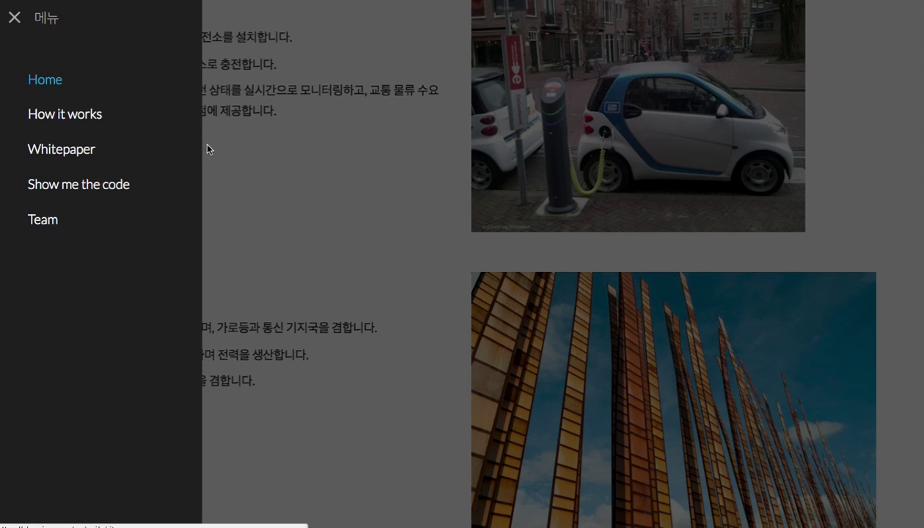
{"action": "left_click", "coordinate": [262, 149]}
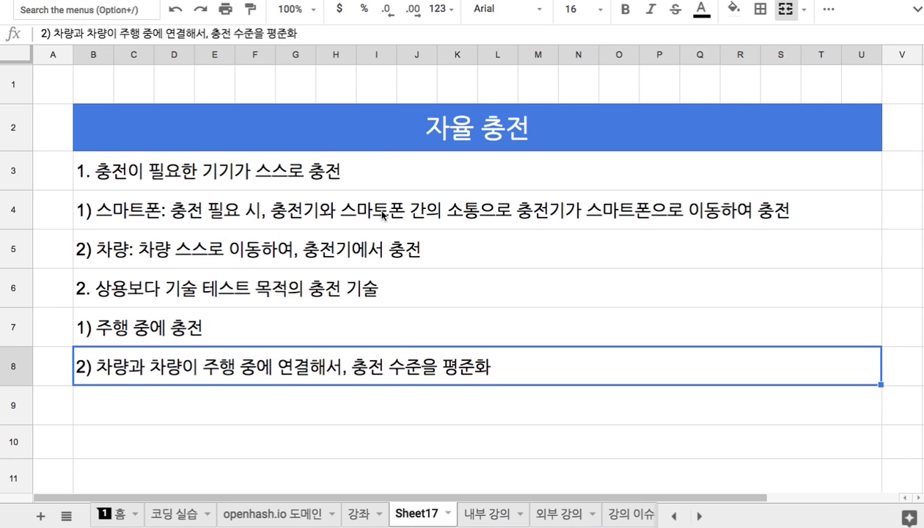
Open the row 8 cell for editing and highlight "연결해", followed by the whole sentence after "2)".
{"action": "double_click", "coordinate": [255, 372]}
{"action": "left_click_drag", "start_coordinate": [278, 360], "coordinate": [331, 359]}
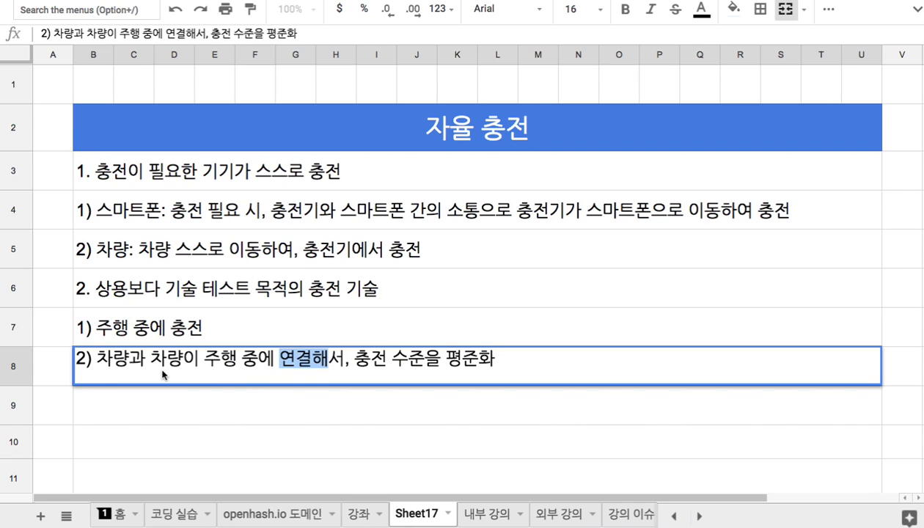
{"action": "left_click_drag", "start_coordinate": [97, 365], "coordinate": [364, 374]}
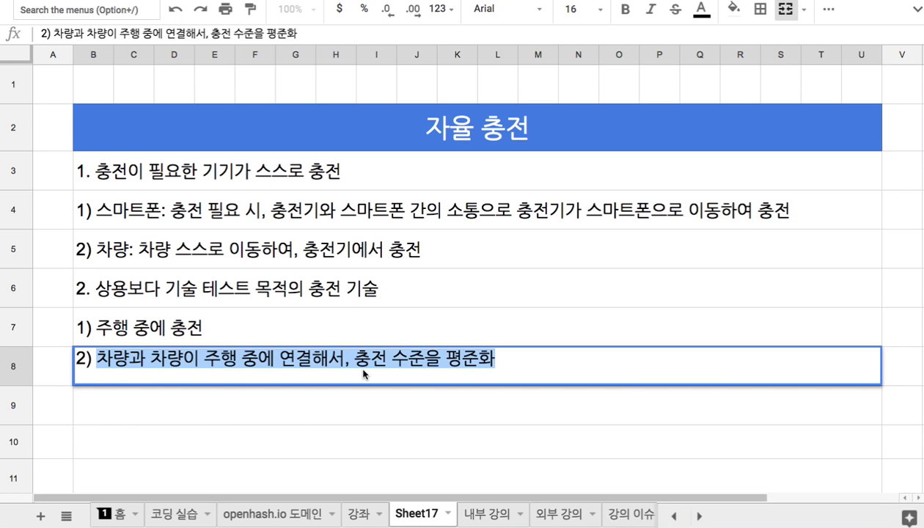
Insert "물리적으로 체결하거나" before "연결해서" in the row 8 text.
{"action": "left_click", "coordinate": [461, 359]}
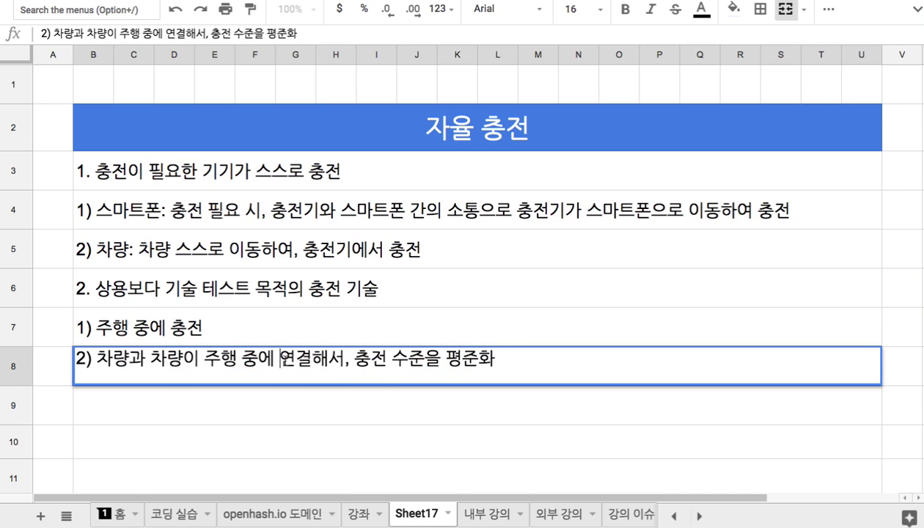
{"action": "type", "text": "물리적으로 "}
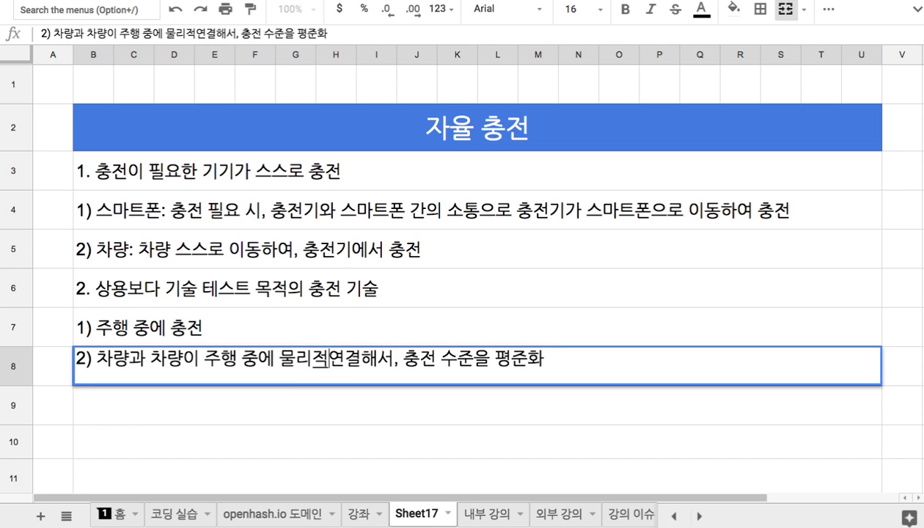
{"action": "type", "text": "체결하거나 "}
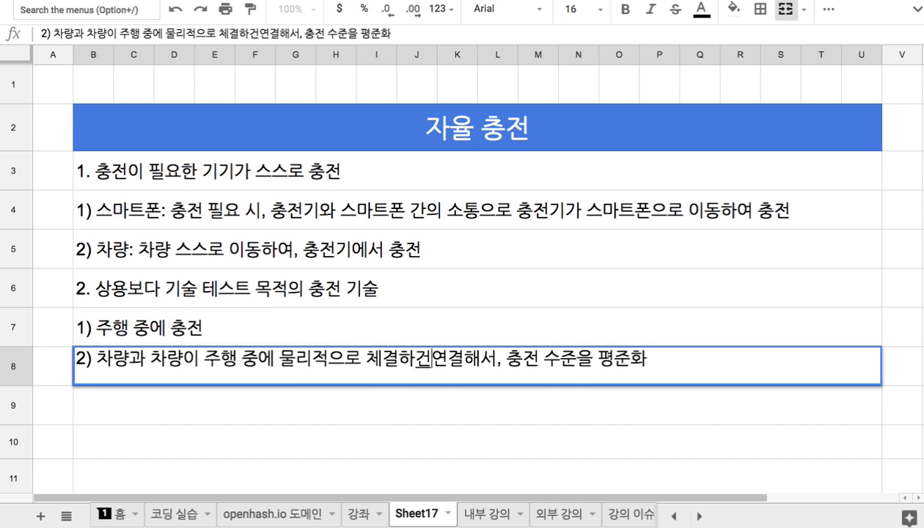
{"action": "type", "text": "ㄸ"}
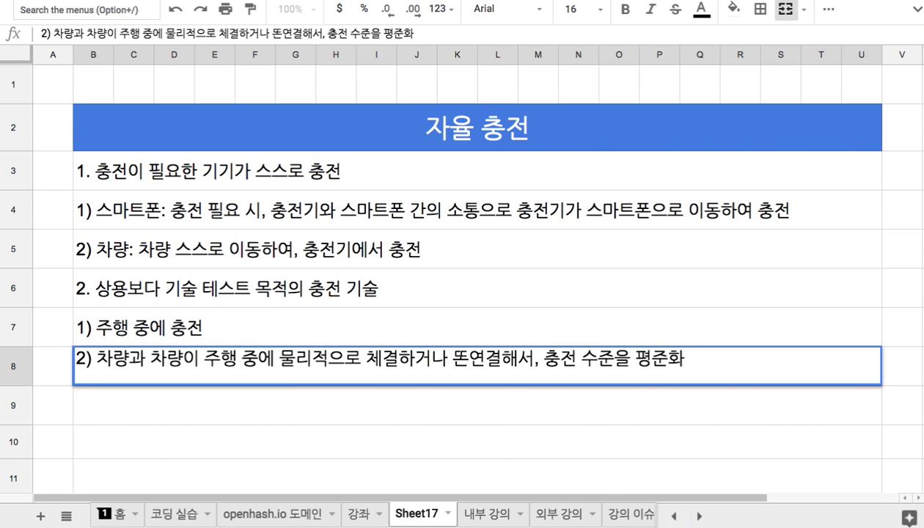
{"action": "type", "text": "또는 무선 충전"}
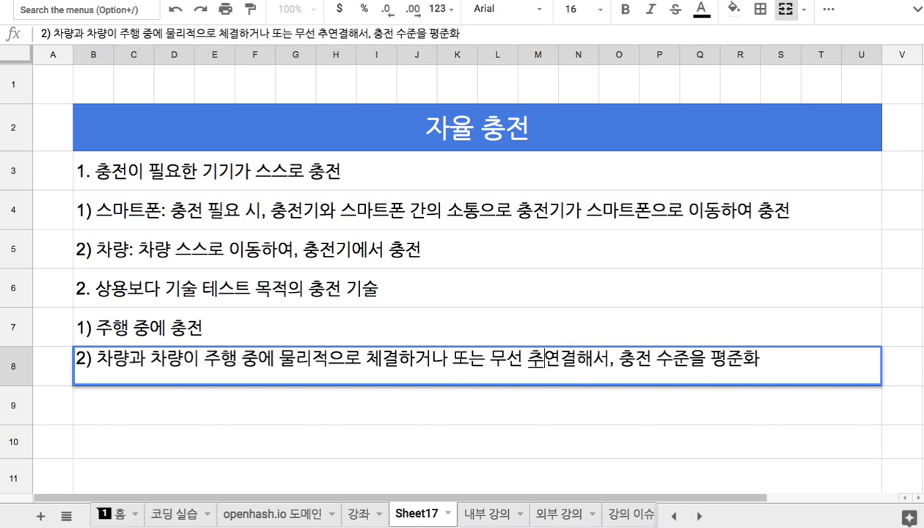
{"action": "type", "text": "의 ㅂ아"}
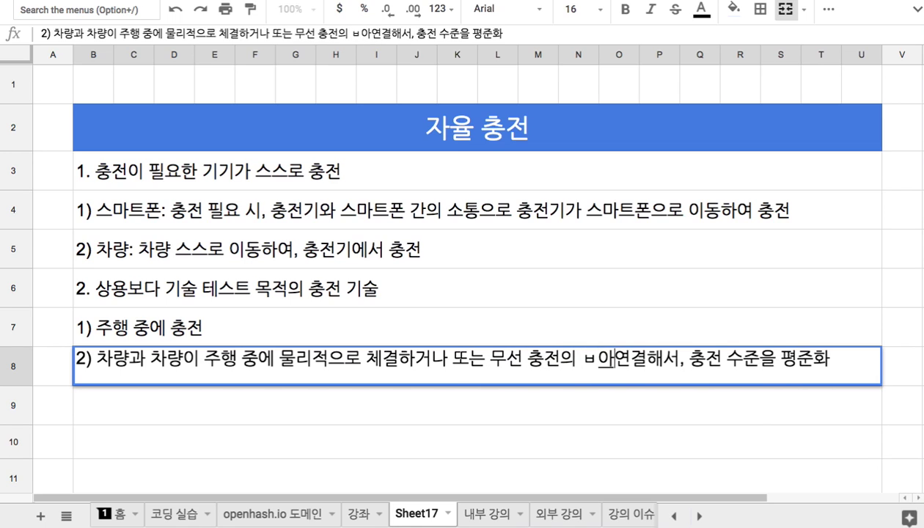
{"action": "key", "text": "BackSpace"}
{"action": "key", "text": "BackSpace"}
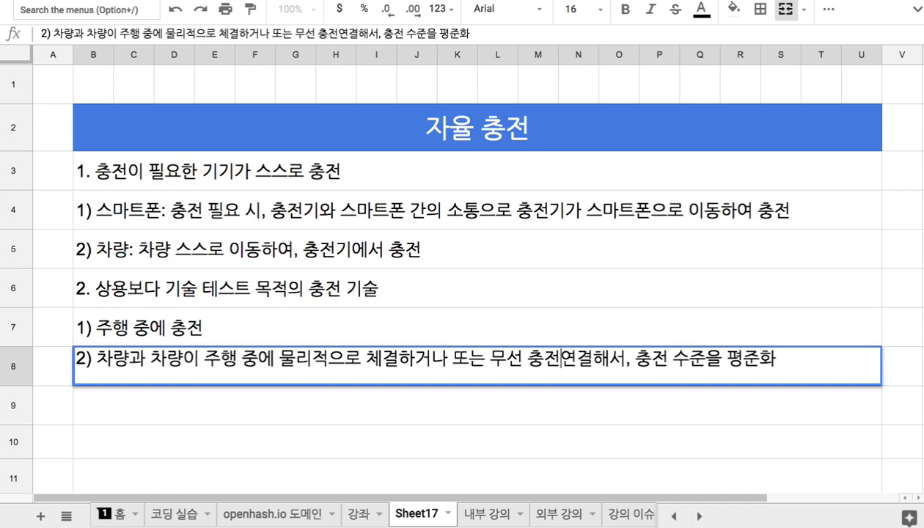
{"action": "key", "text": "BackSpace"}
{"action": "key", "text": "BackSpace"}
{"action": "key", "text": "BackSpace"}
{"action": "key", "text": "BackSpace"}
{"action": "key", "text": "BackSpace"}
{"action": "key", "text": "BackSpace"}
{"action": "key", "text": "BackSpace"}
{"action": "key", "text": "BackSpace"}
{"action": "key", "text": "BackSpace"}
{"action": "key", "text": "BackSpace"}
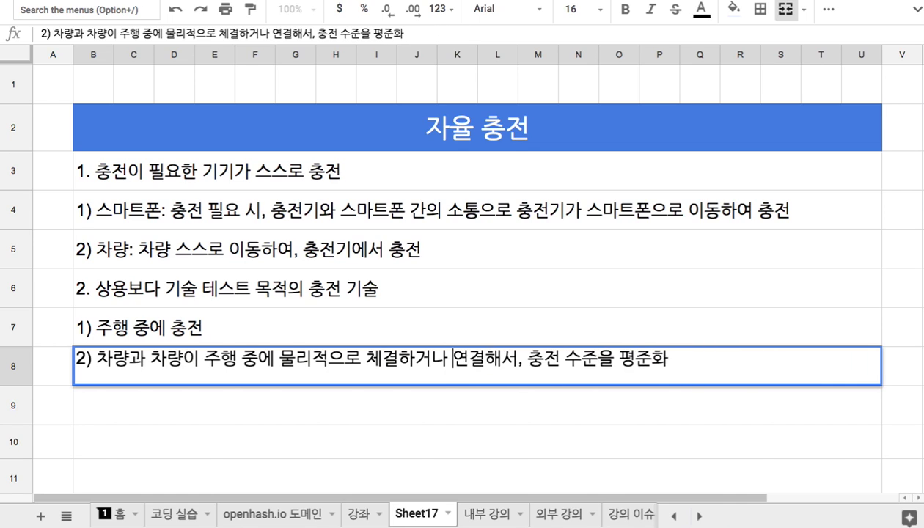
Shorten "체결하거나 연결해서" to "체결해서" in the row 8 text and commit the cell.
{"action": "key", "text": "BackSpace"}
{"action": "key", "text": "BackSpace"}
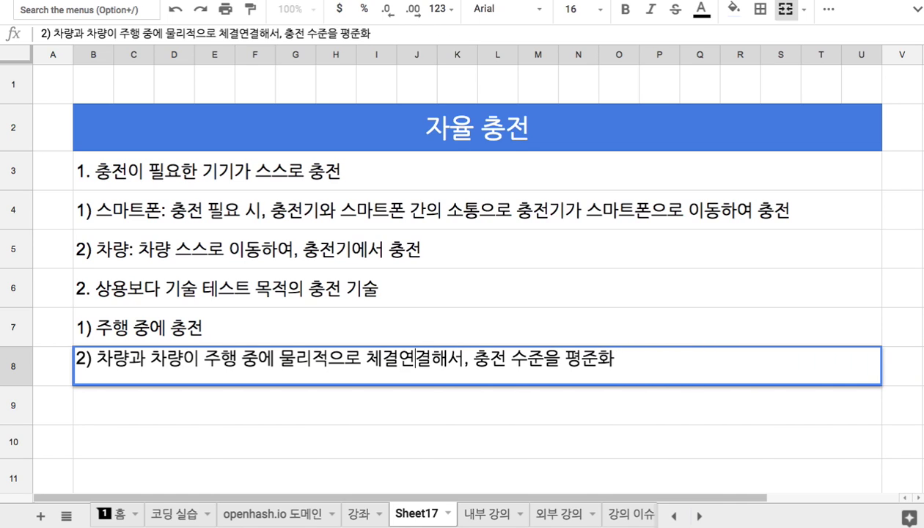
{"action": "key", "text": "BackSpace"}
{"action": "key", "text": "BackSpace"}
{"action": "key", "text": "Return"}
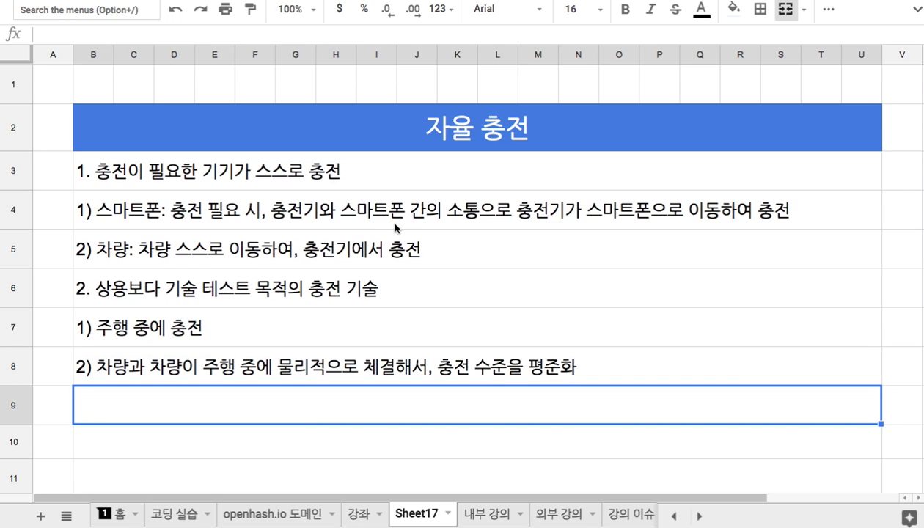
Switch to the Charging page and review it from the charging station section up to the 充 header, including the site navigation.
{"action": "left_click", "coordinate": [420, 156]}
{"action": "left_click", "coordinate": [414, 136]}
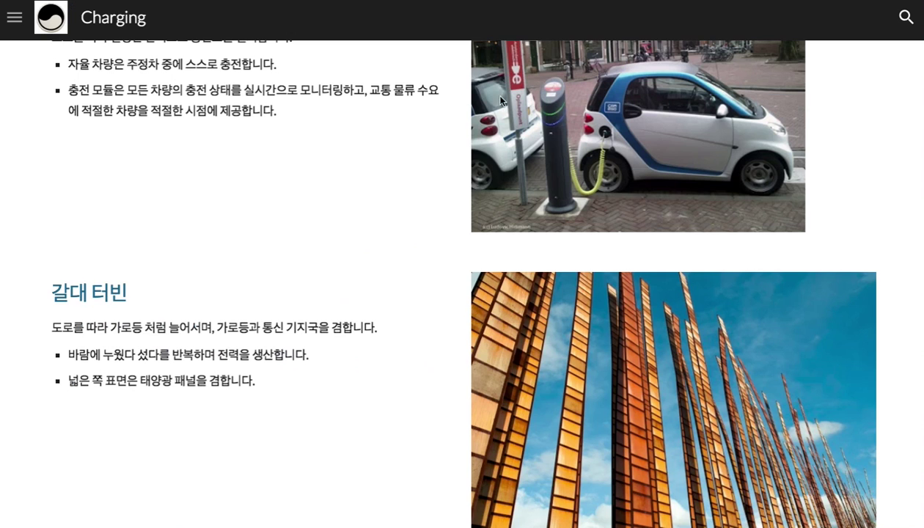
{"action": "scroll", "coordinate": [392, 124], "scroll_direction": "up", "scroll_amount": 5}
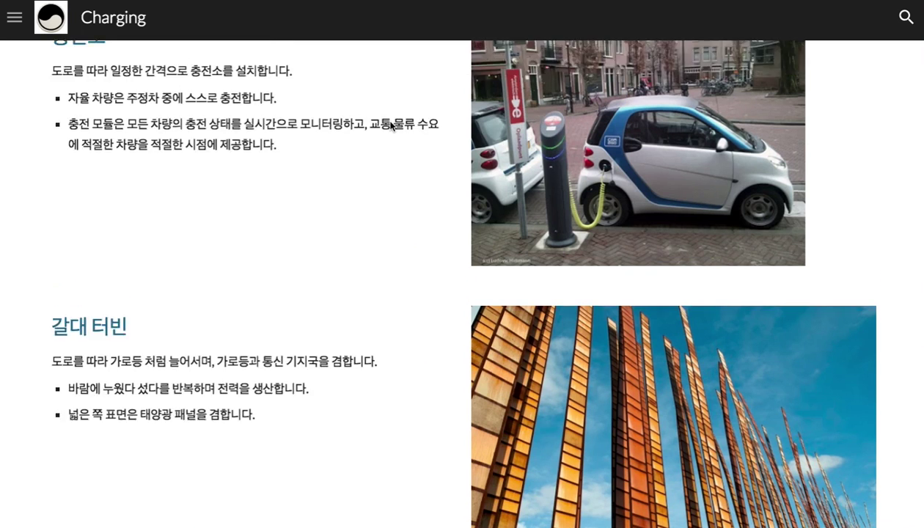
{"action": "left_click_drag", "start_coordinate": [402, 149], "coordinate": [507, 199]}
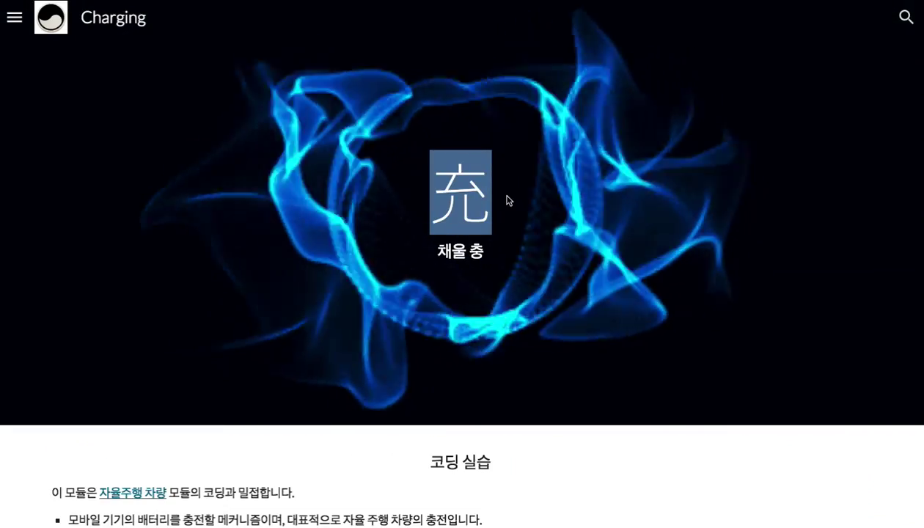
{"action": "left_click", "coordinate": [439, 227]}
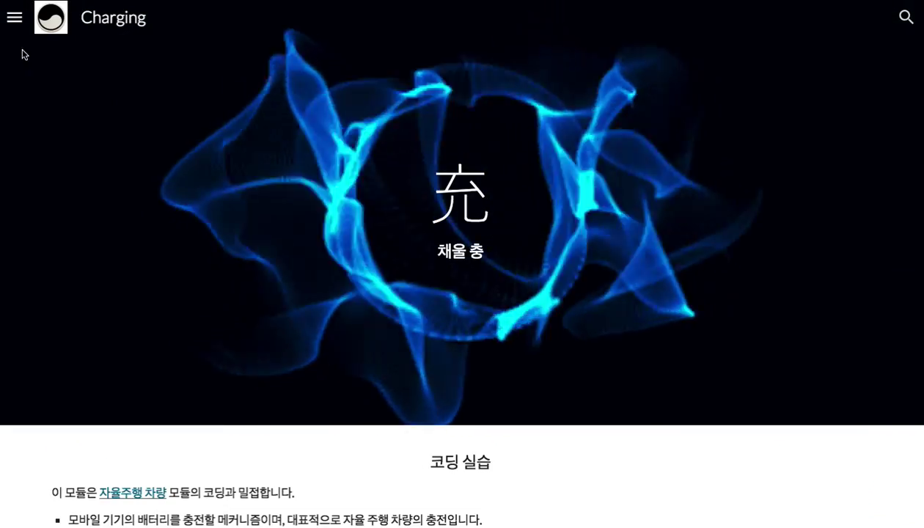
{"action": "left_click", "coordinate": [14, 25]}
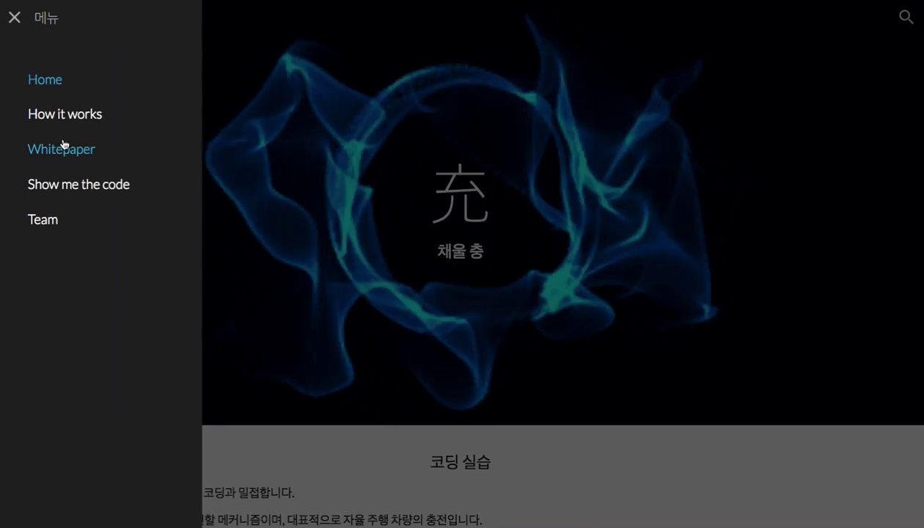
{"action": "left_click", "coordinate": [301, 296]}
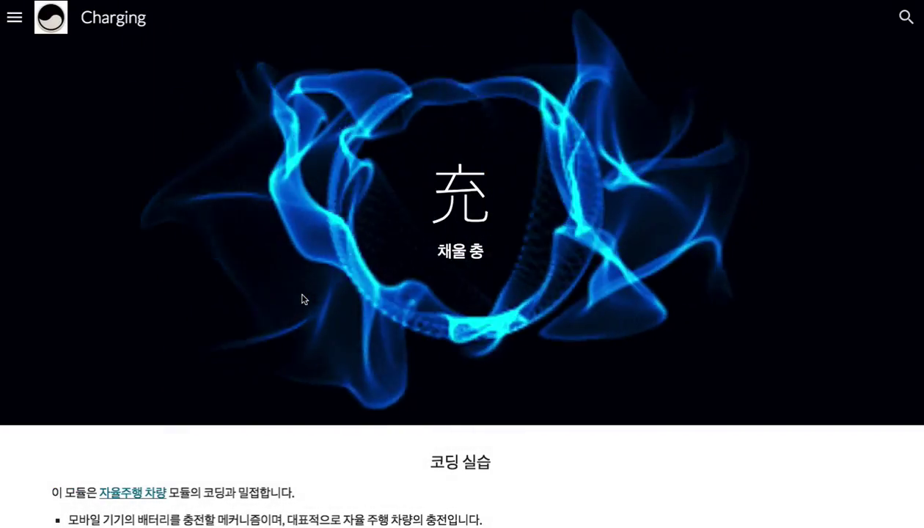